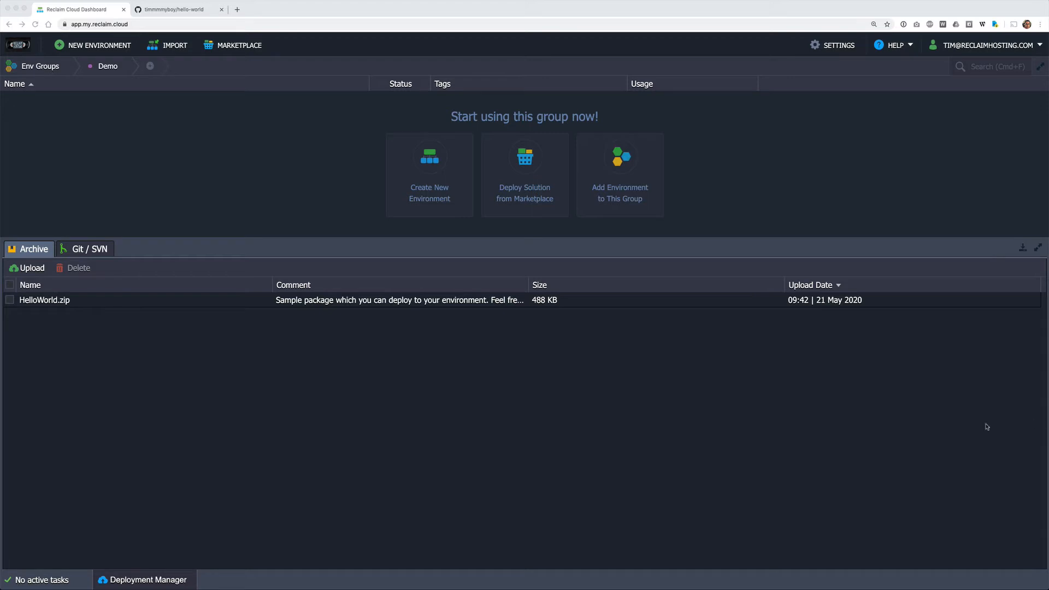
- Create a new PHP environment in the Demo group with the default Apache 2.4.43 and PHP 7.4.6 application server
left_click(105, 46)
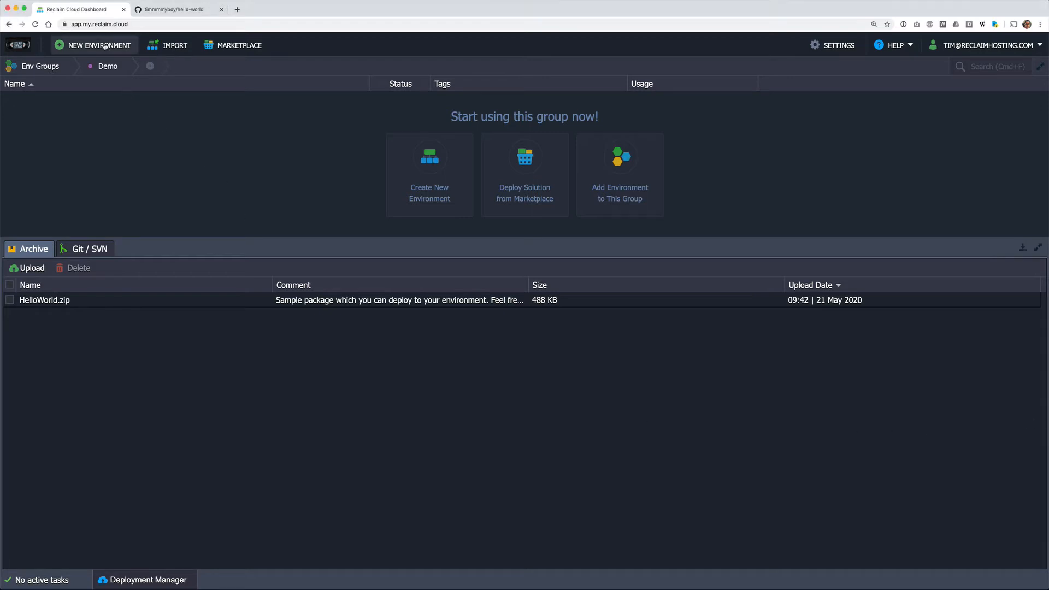
left_click(106, 46)
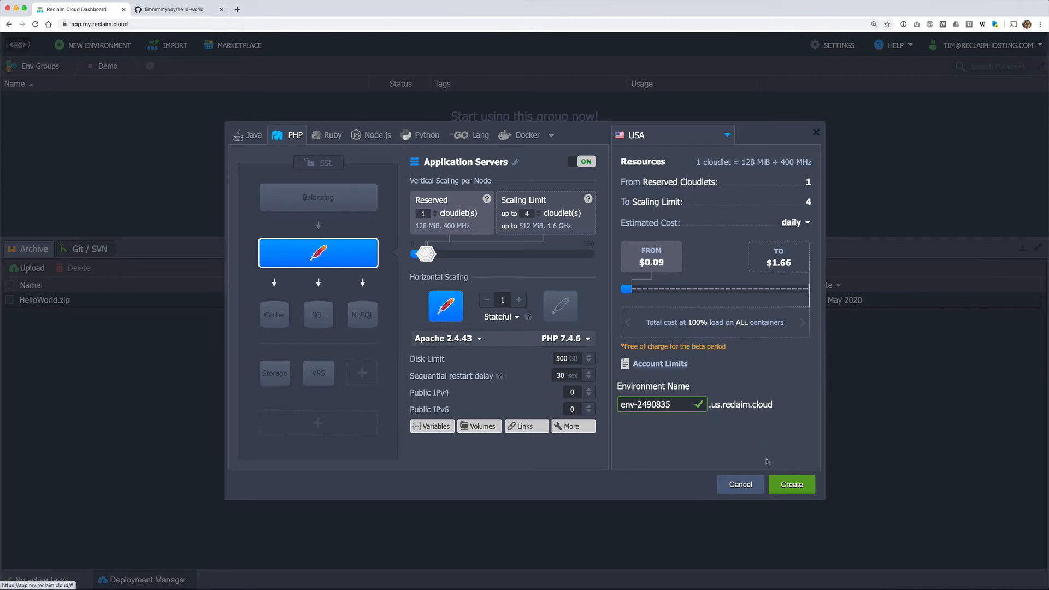
left_click(782, 486)
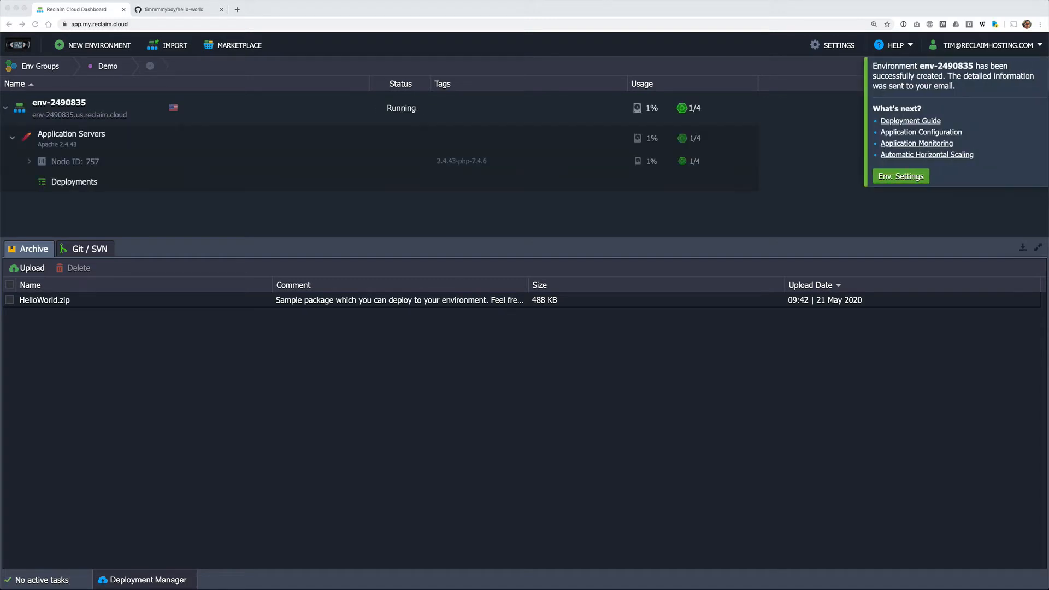
left_click(962, 458)
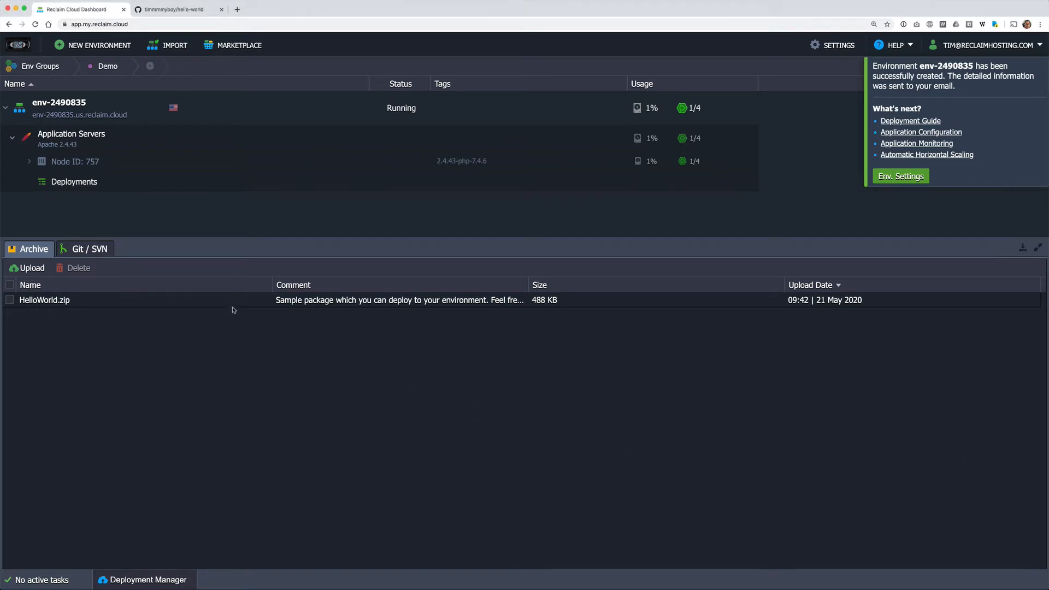
- Deploy HelloWorld.zip to the Application Servers of env-2490835 and open the deployed site in the browser
mouse_move(238, 301)
left_click(241, 300)
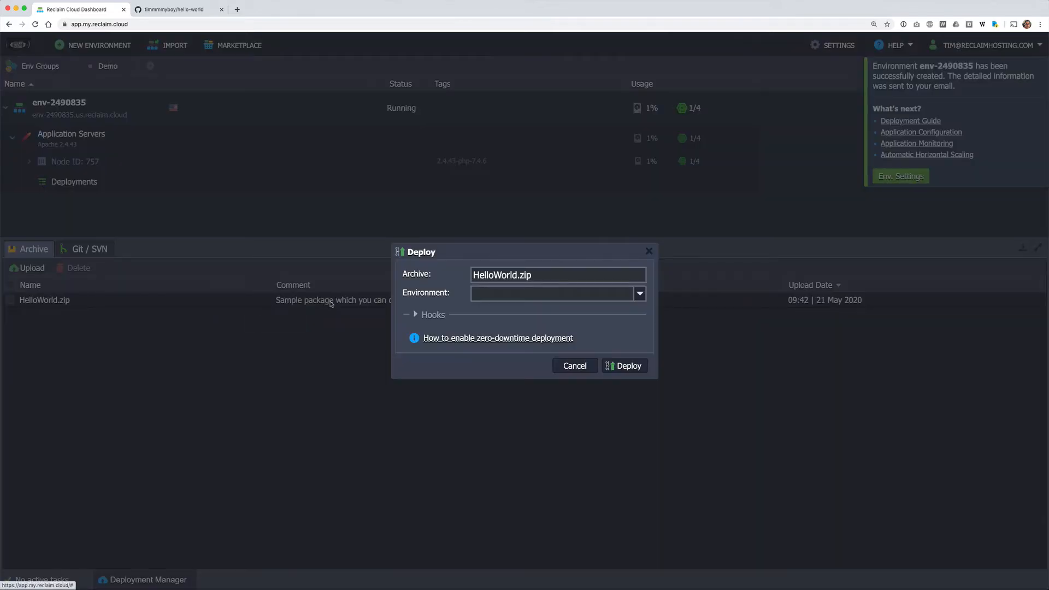
type("env")
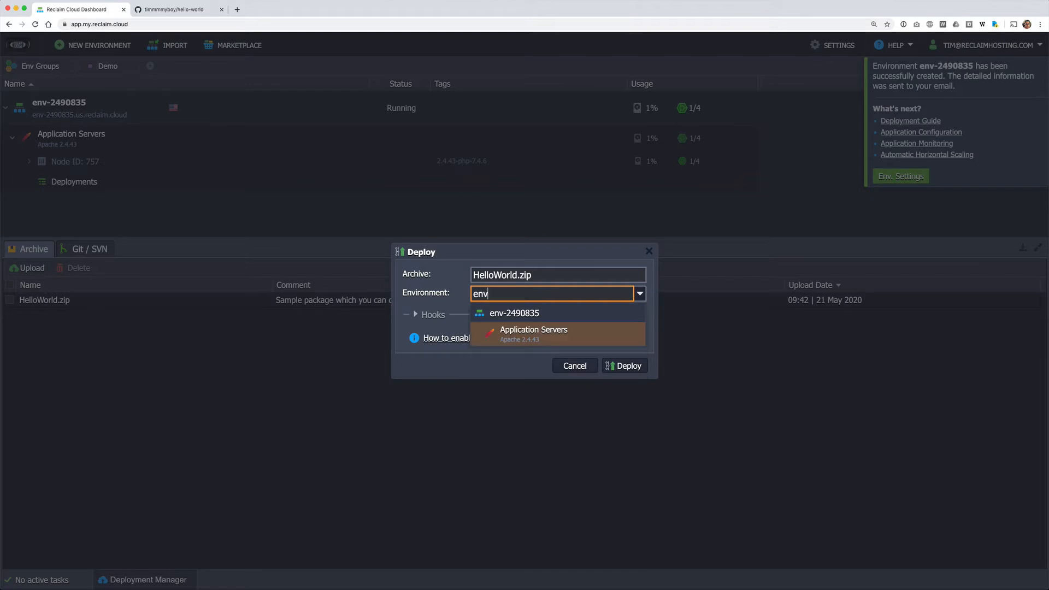
left_click(512, 328)
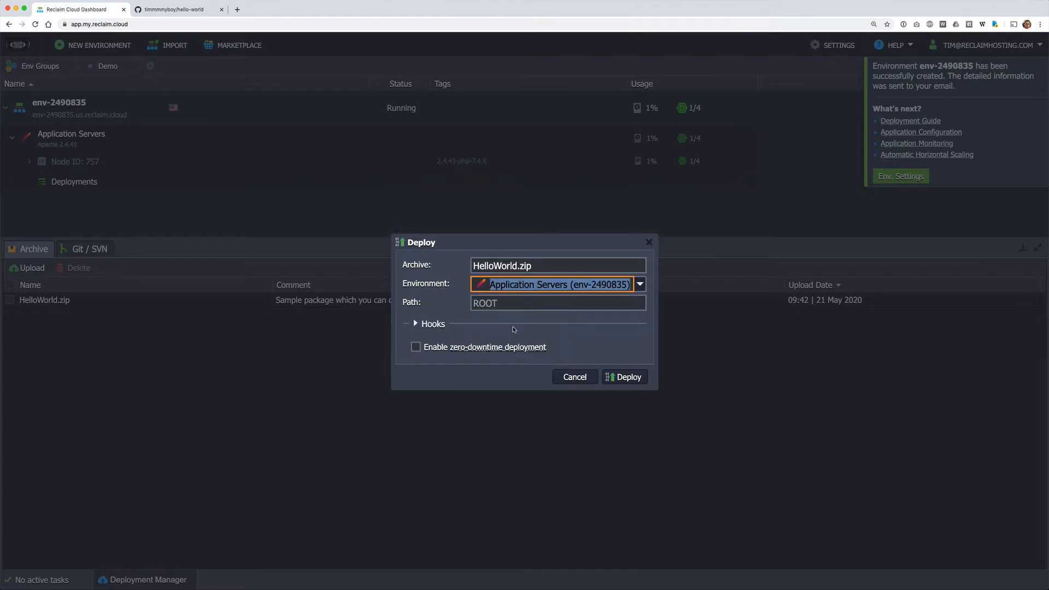
left_click(608, 376)
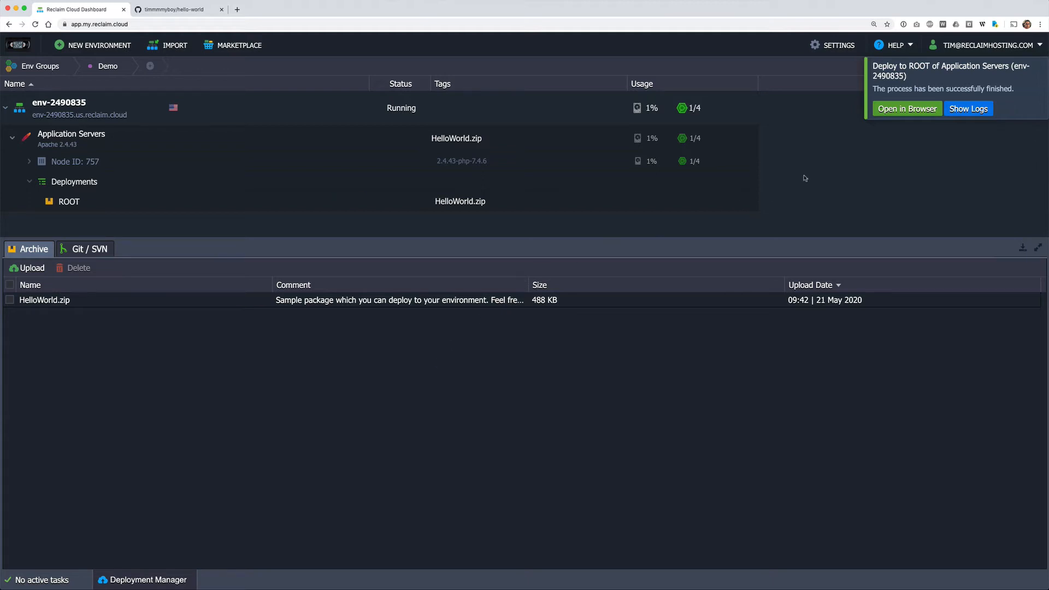
left_click(898, 112)
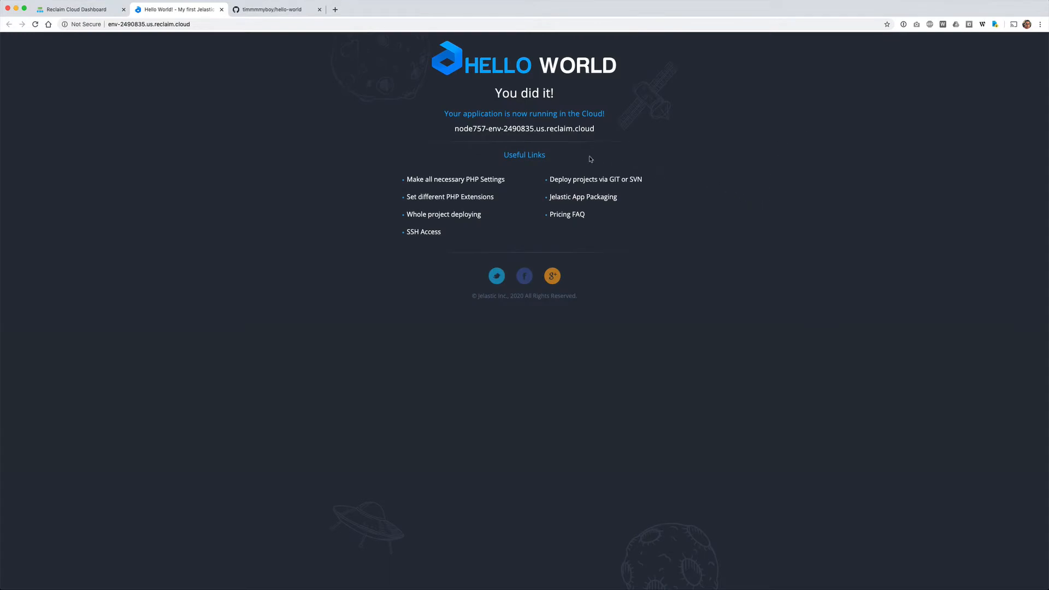
- Back on the Reclaim Cloud dashboard, prepare a local file deployment with the path set to ROOT and expand its hooks
left_click(104, 11)
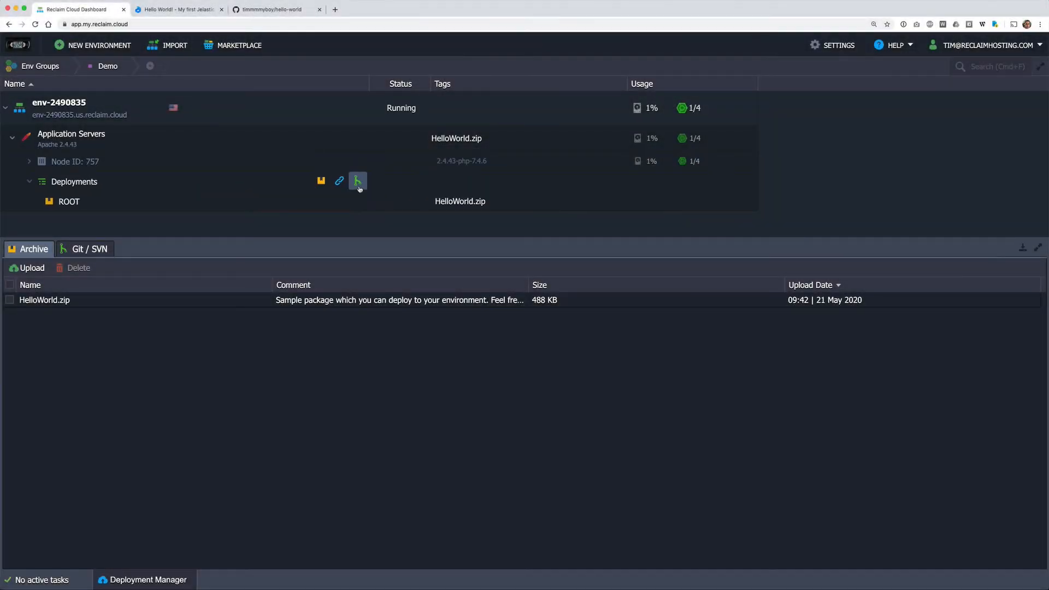
left_click(321, 180)
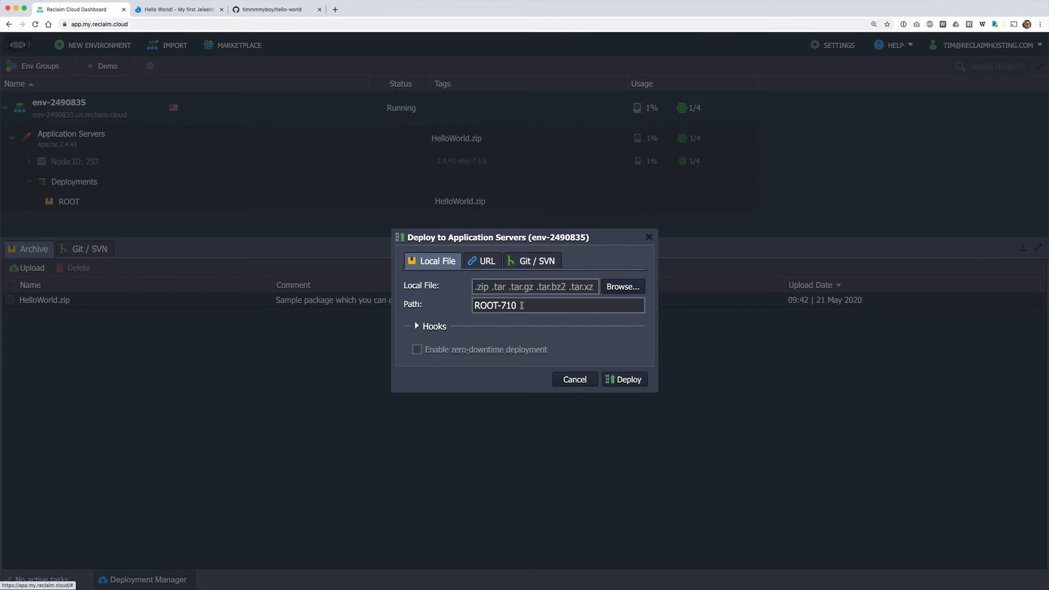
left_click(522, 305)
left_click_drag(513, 305, 499, 306)
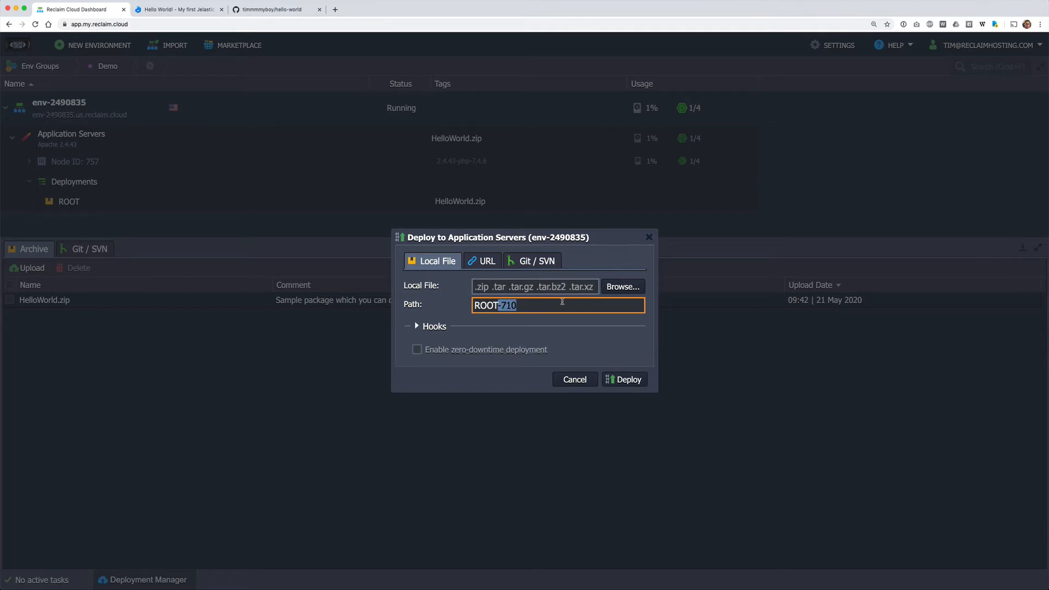
key("BackSpace")
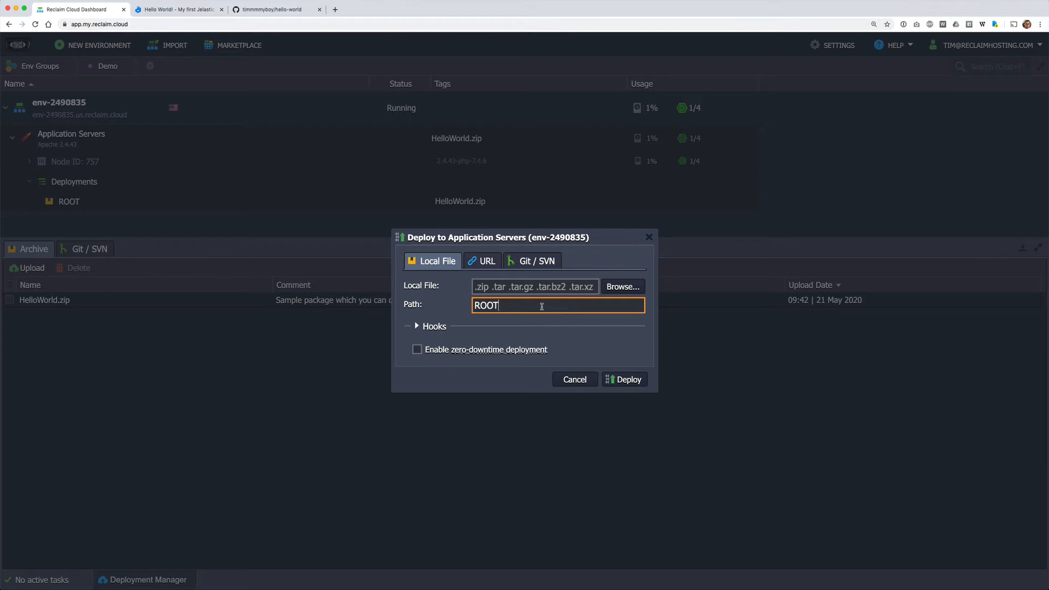
left_click(417, 327)
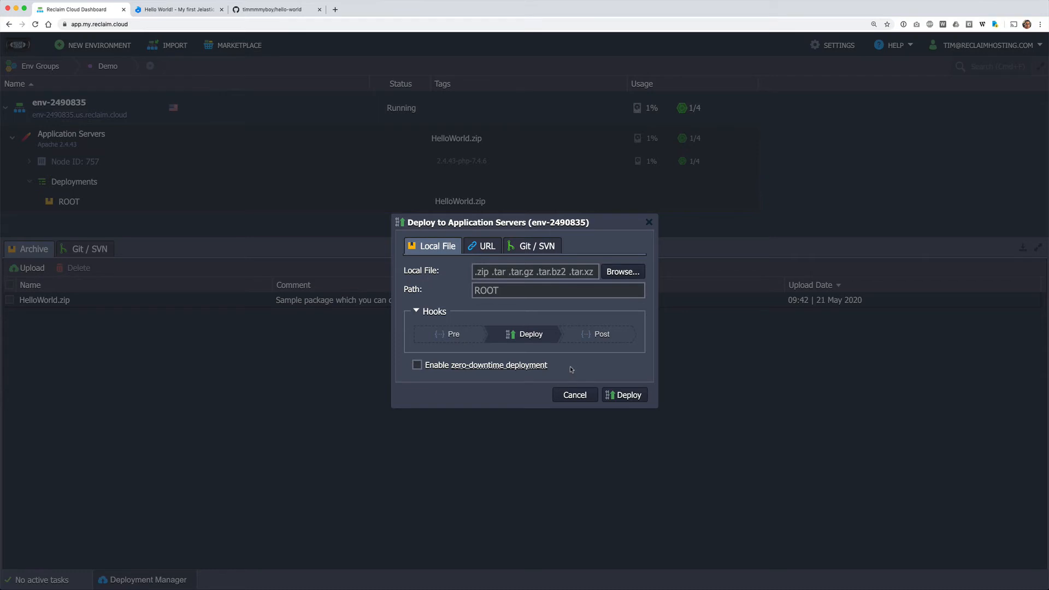
left_click(487, 251)
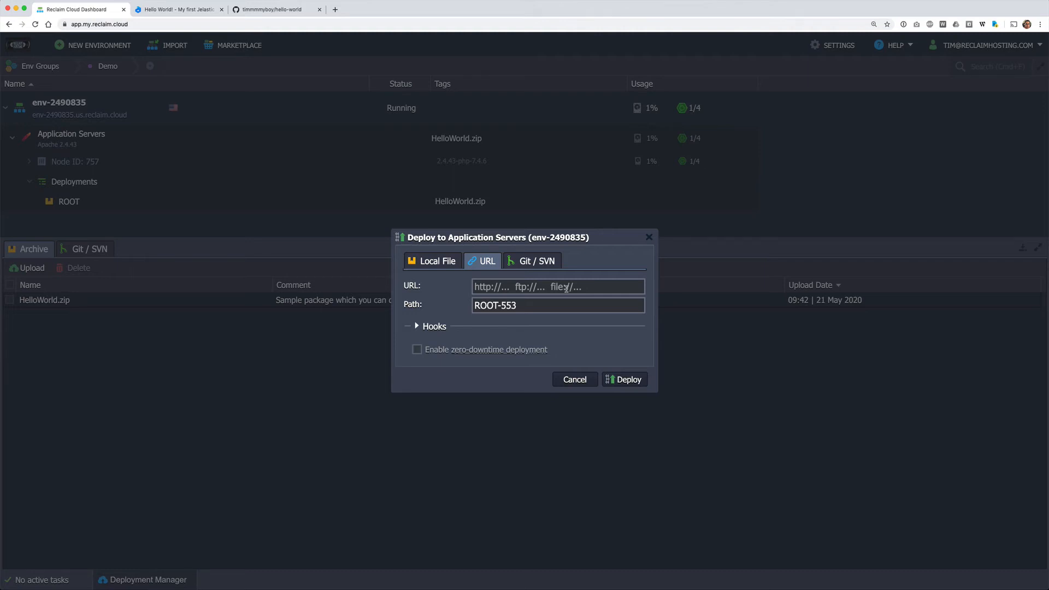
left_click(566, 288)
type("https://wordpress.org/latest.zip")
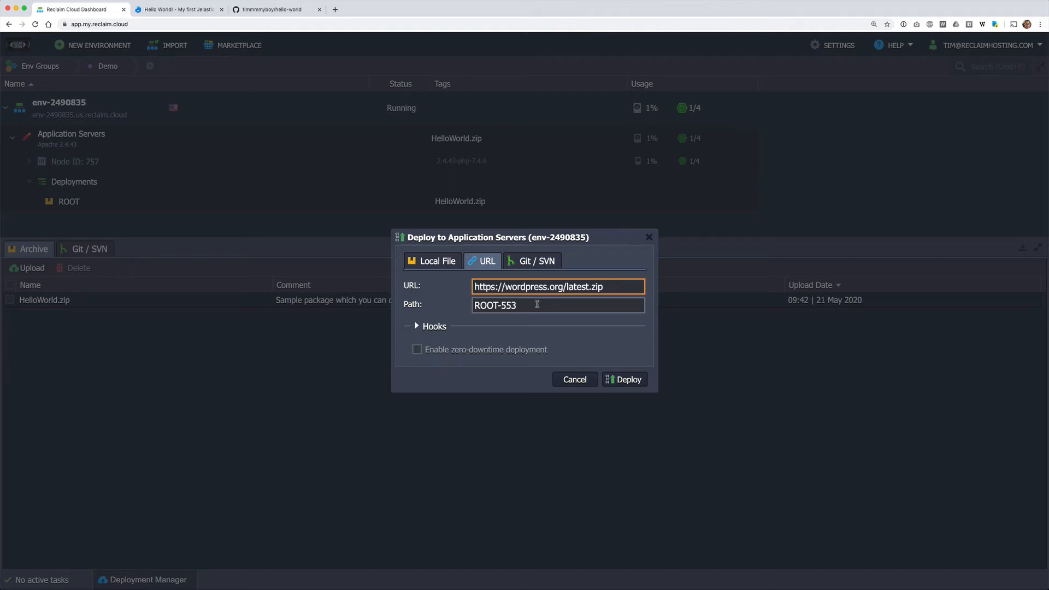
left_click_drag(523, 306, 499, 306)
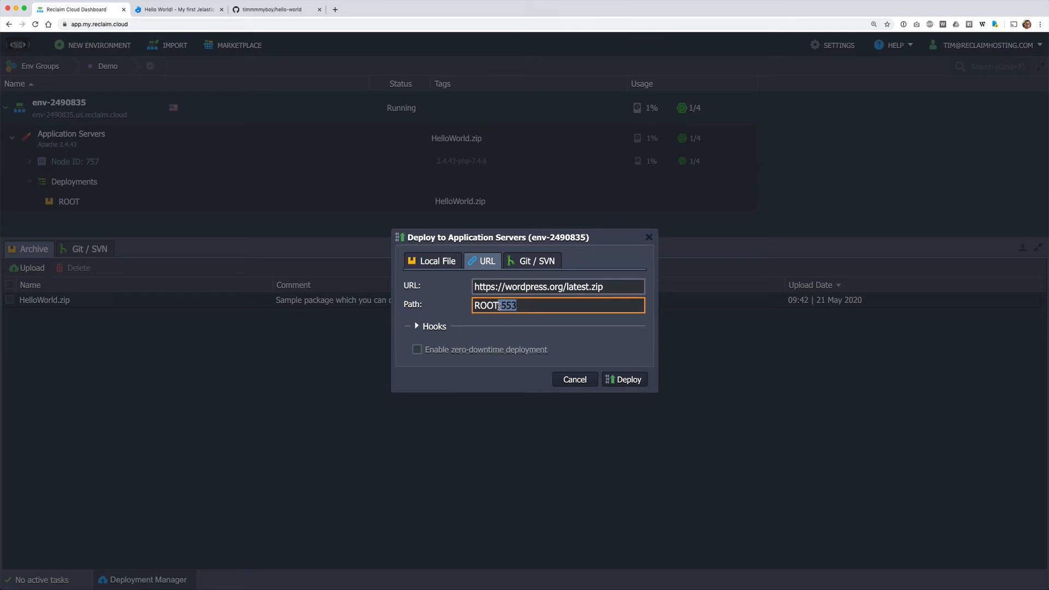
key("BackSpace")
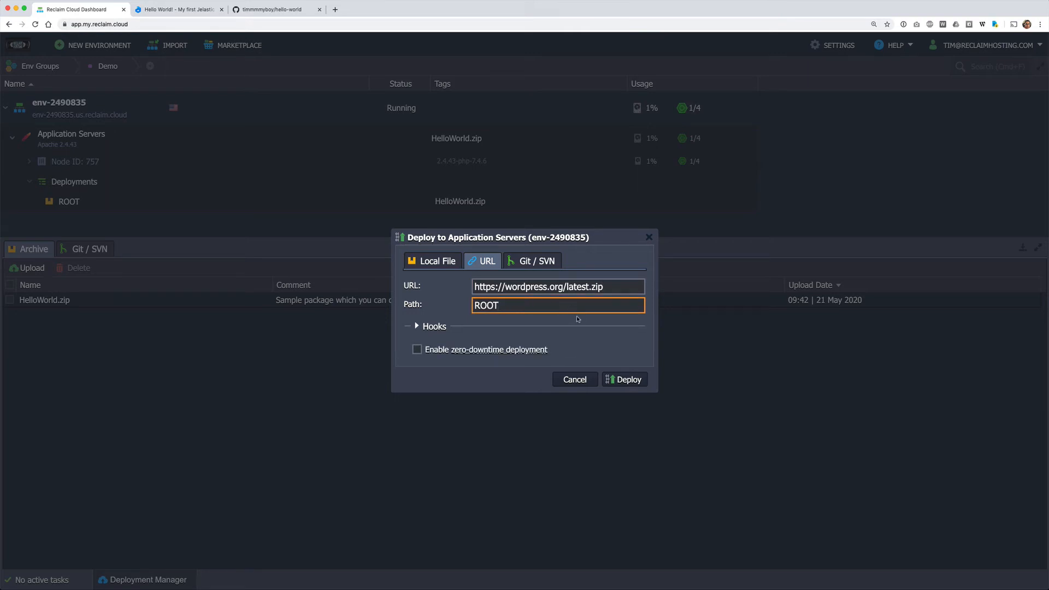
left_click(620, 379)
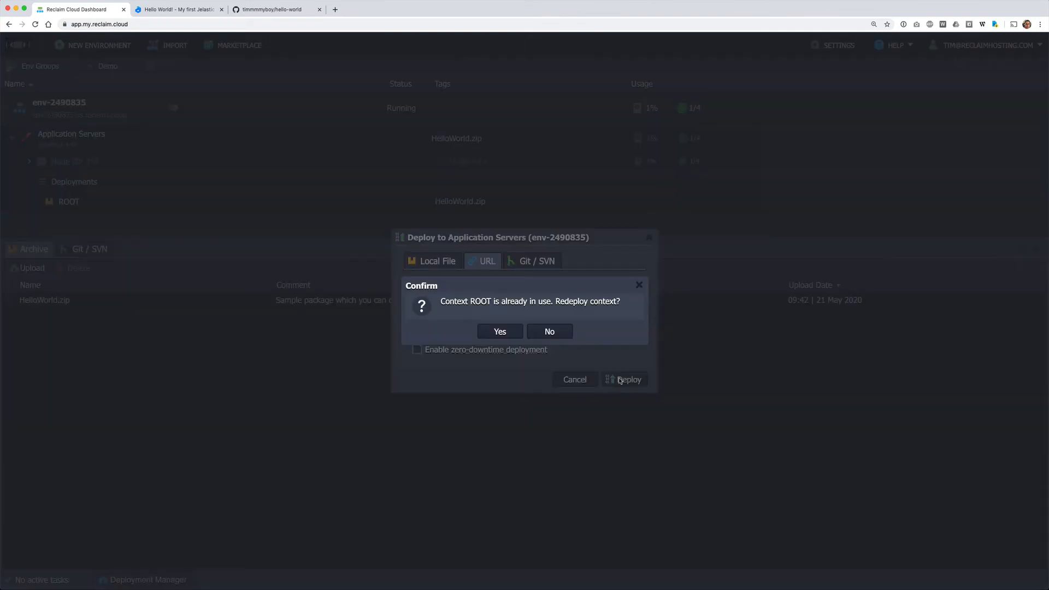
left_click(510, 335)
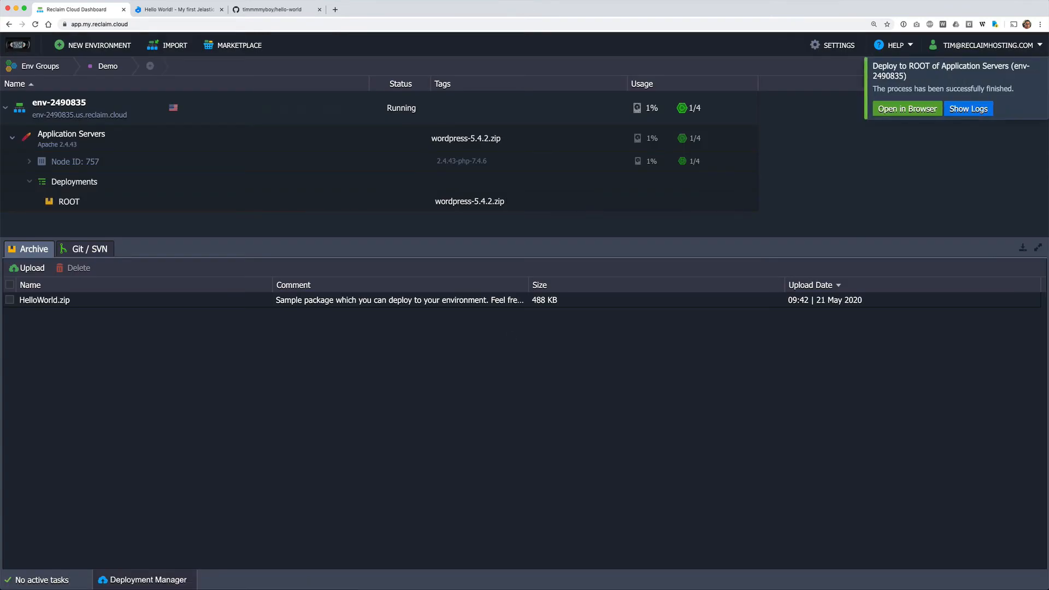
- View the deployed WordPress site in the browser and delete the ROOT deployment from the environment
left_click(907, 109)
left_click(357, 201)
left_click(500, 330)
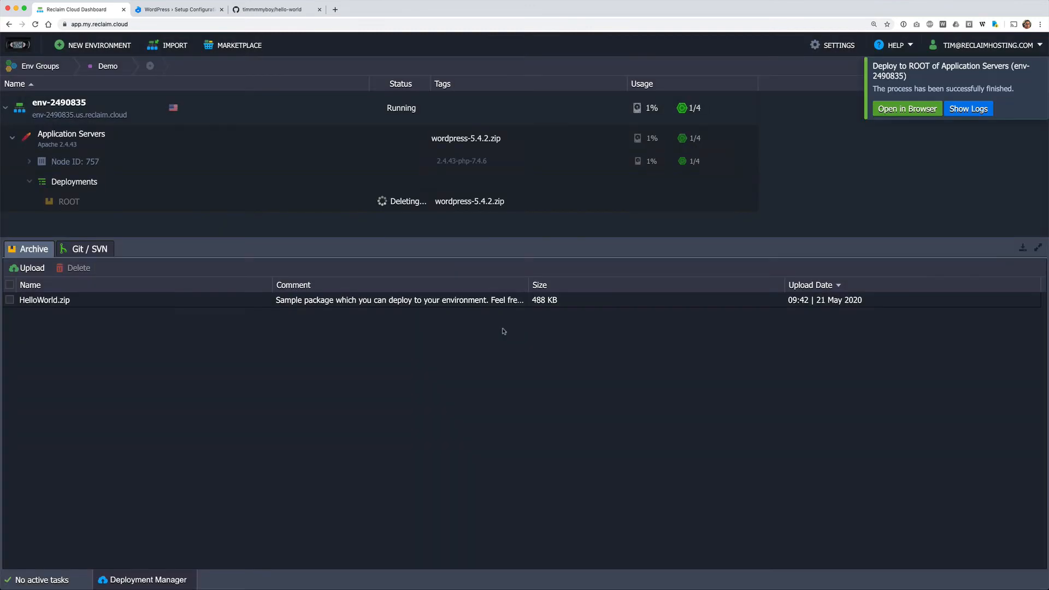
- Start a Git deployment to the Application Servers and copy the HTTPS clone URL of the hello-world repository from GitHub
mouse_move(359, 181)
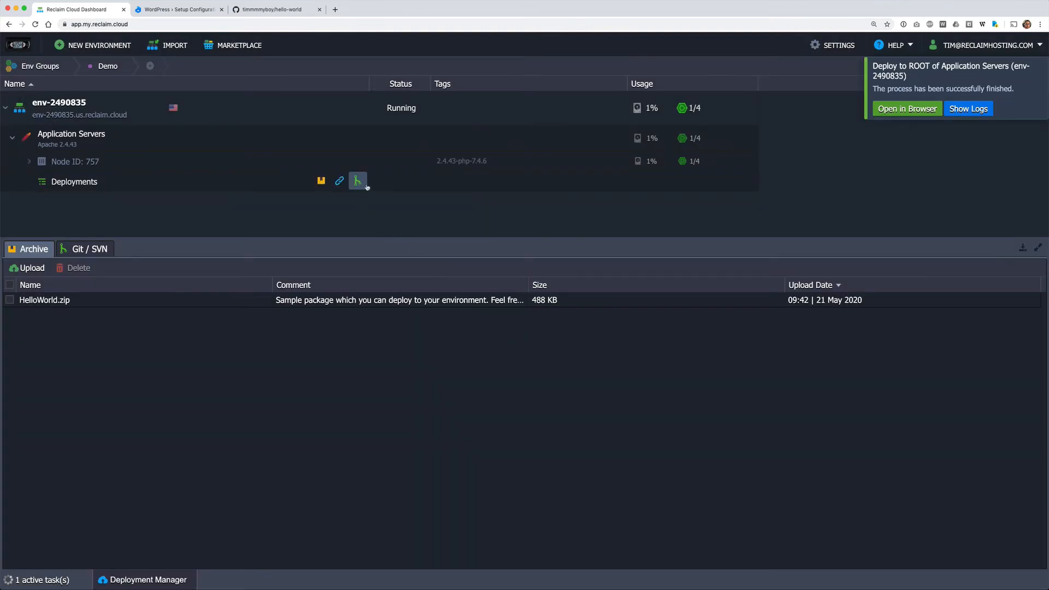
left_click(358, 181)
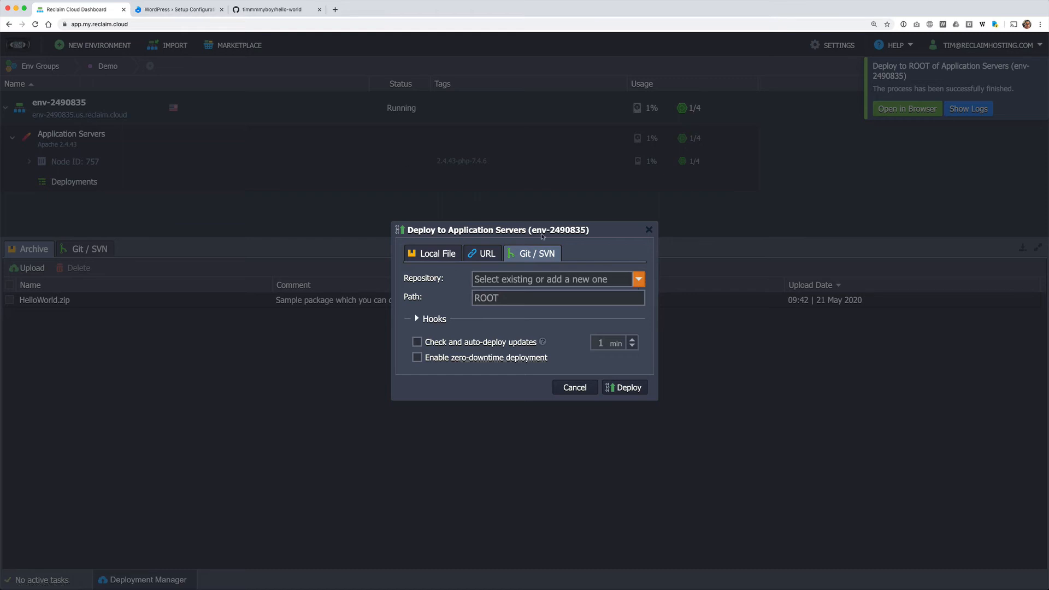
left_click(262, 9)
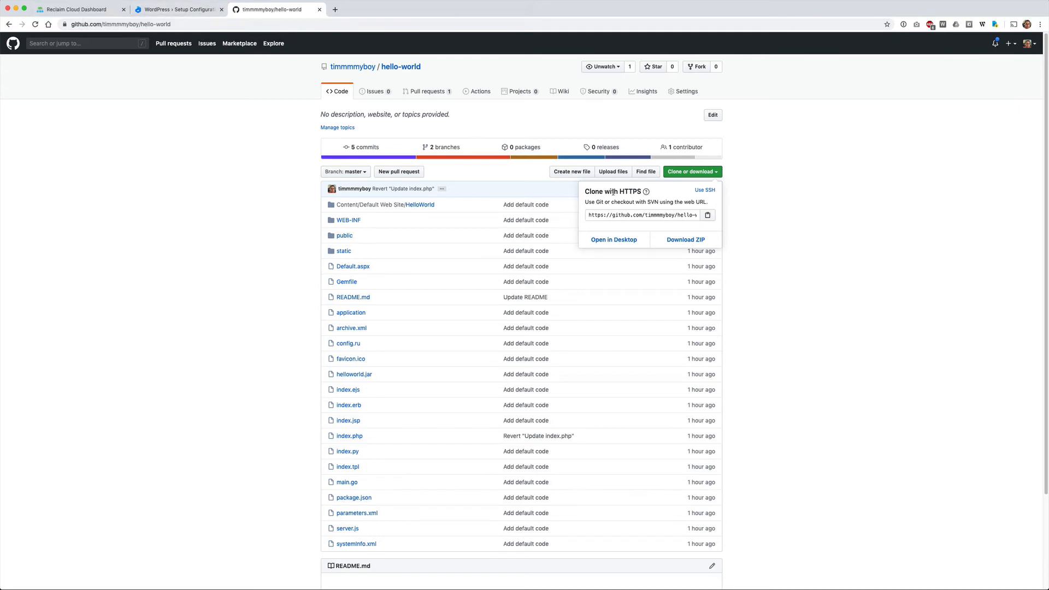
left_click(707, 217)
left_click(793, 227)
left_click(102, 11)
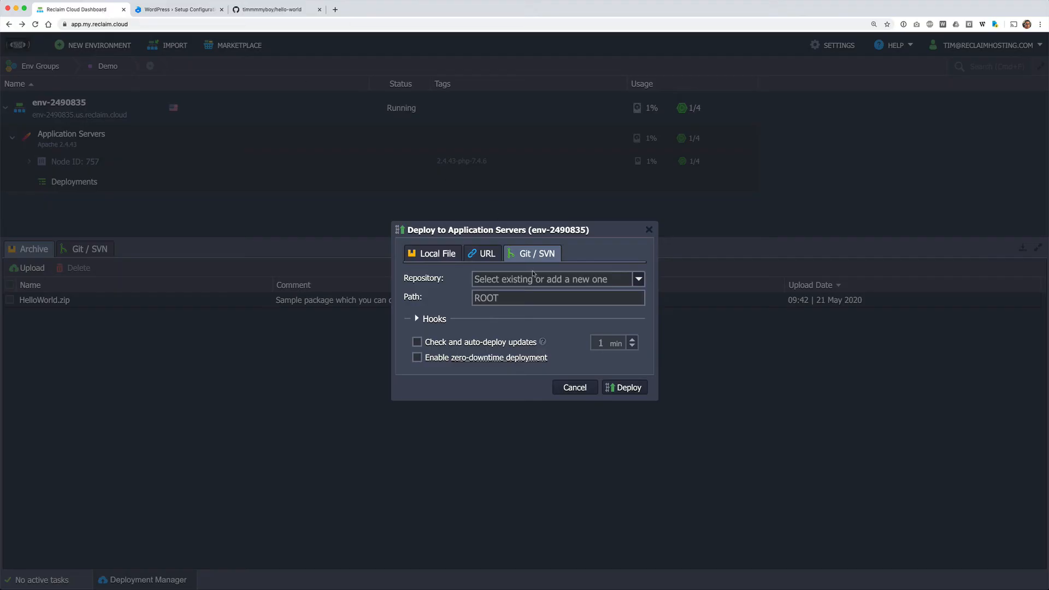
- Add a new Git repository named hello-world to the deployment, using the copied clone URL and the default master branch
left_click(534, 276)
left_click(544, 298)
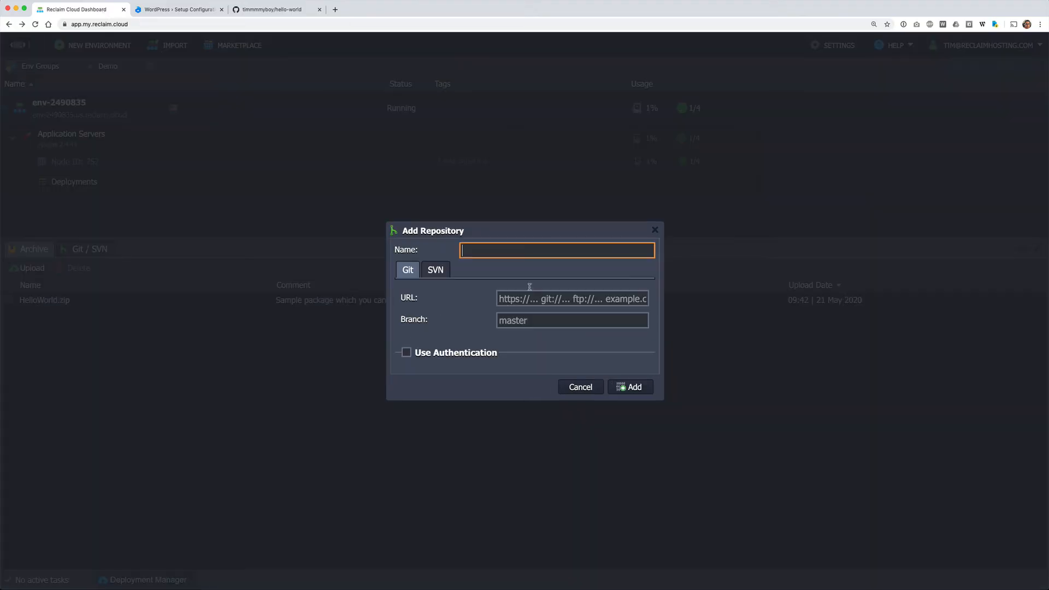
type("he")
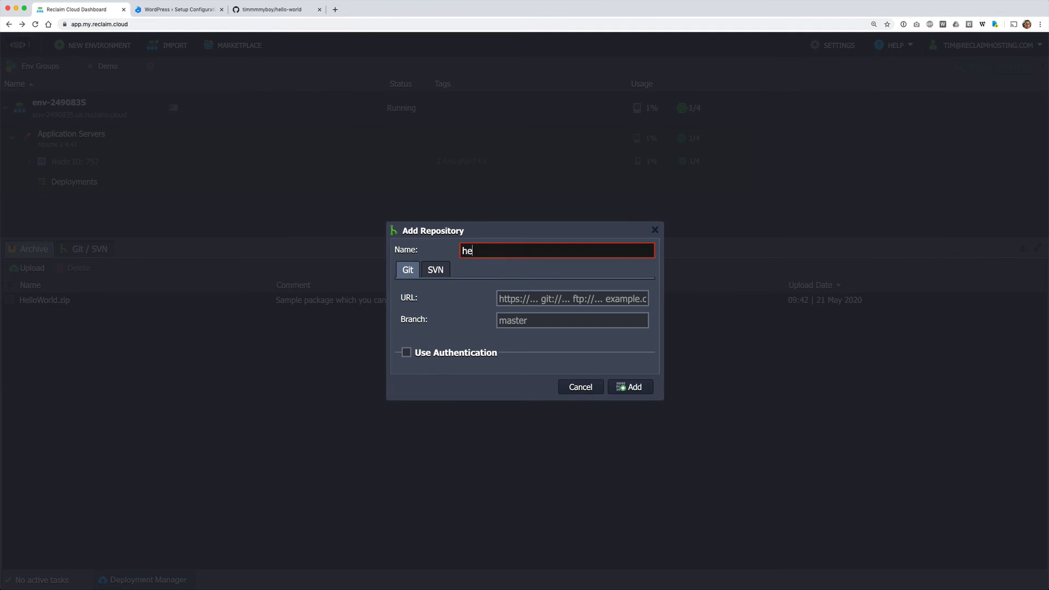
type("llo-world")
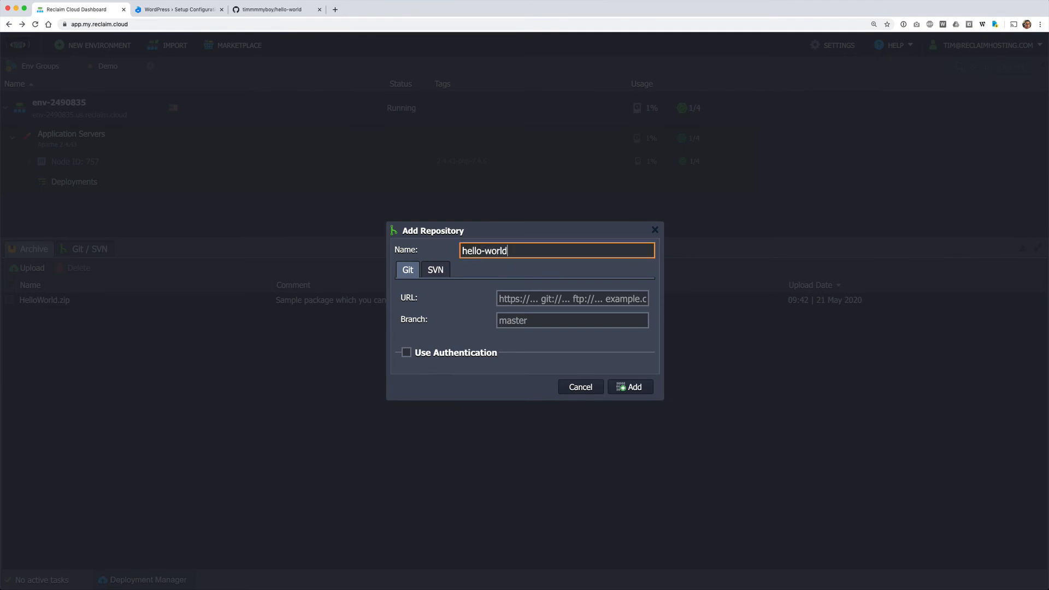
left_click(574, 299)
key("super+v")
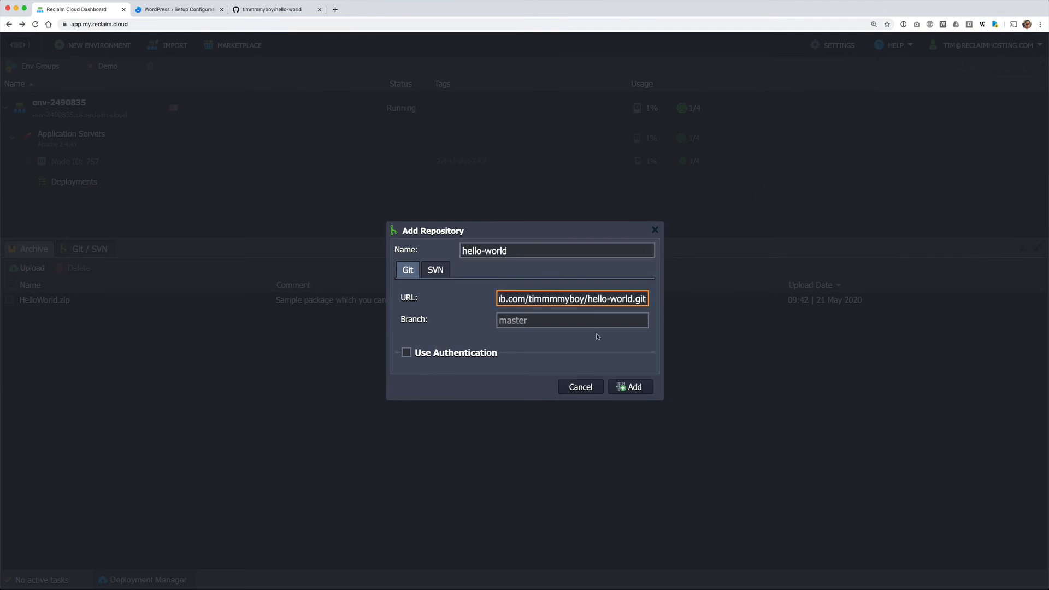
left_click(645, 391)
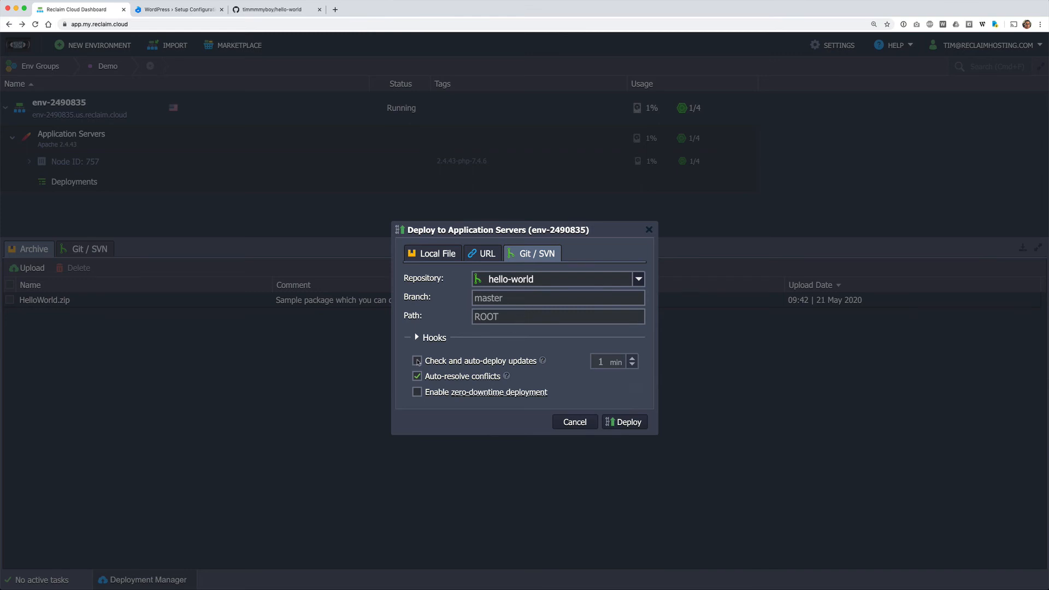
- Enable checking and auto-deploying updates, deploy hello-world to ROOT, and open the site in the browser
left_click(417, 362)
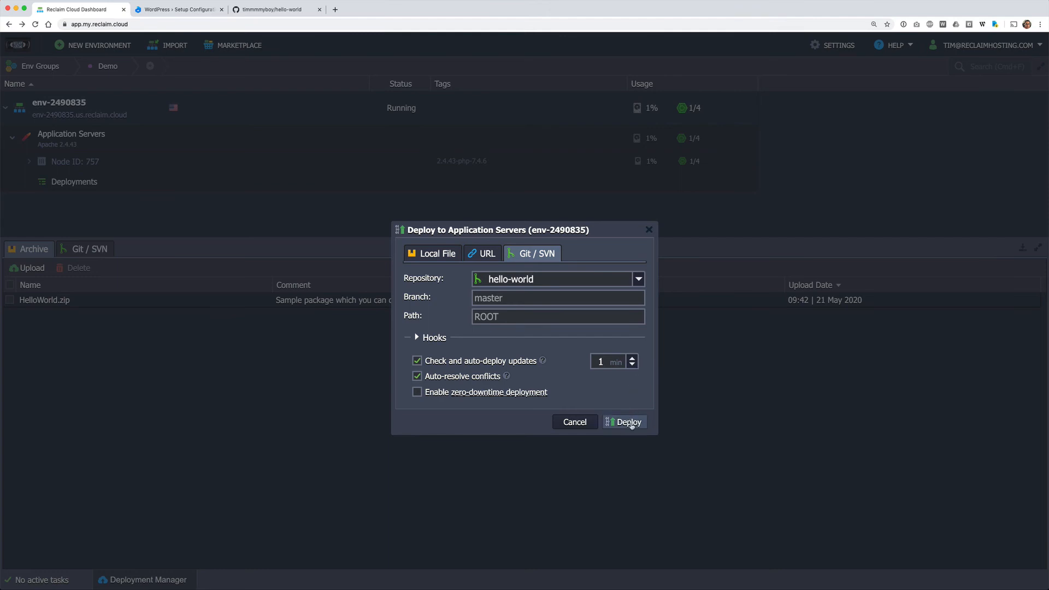
left_click(629, 424)
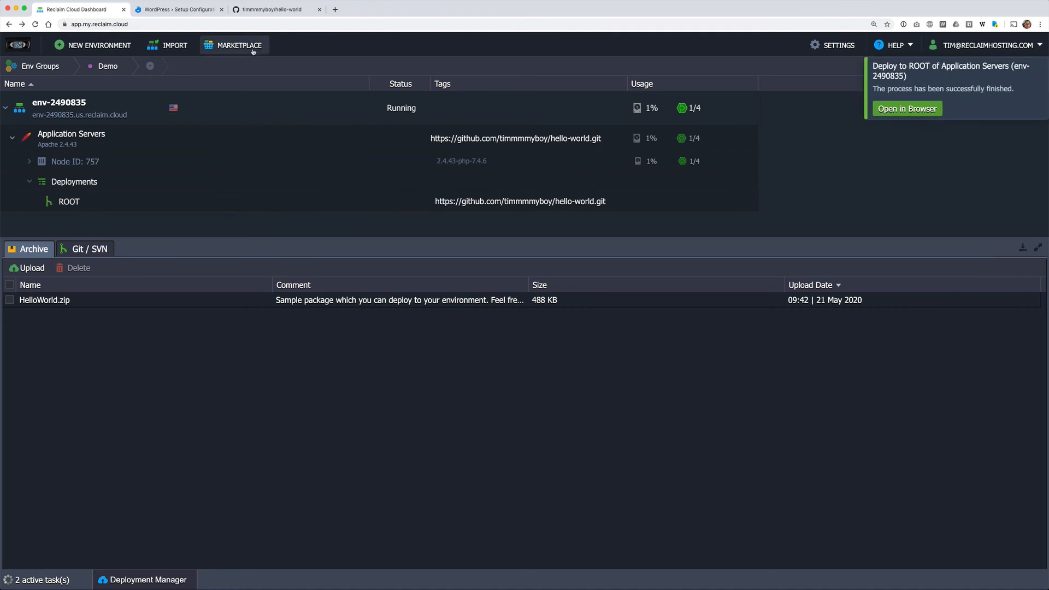
left_click(905, 112)
left_click(903, 109)
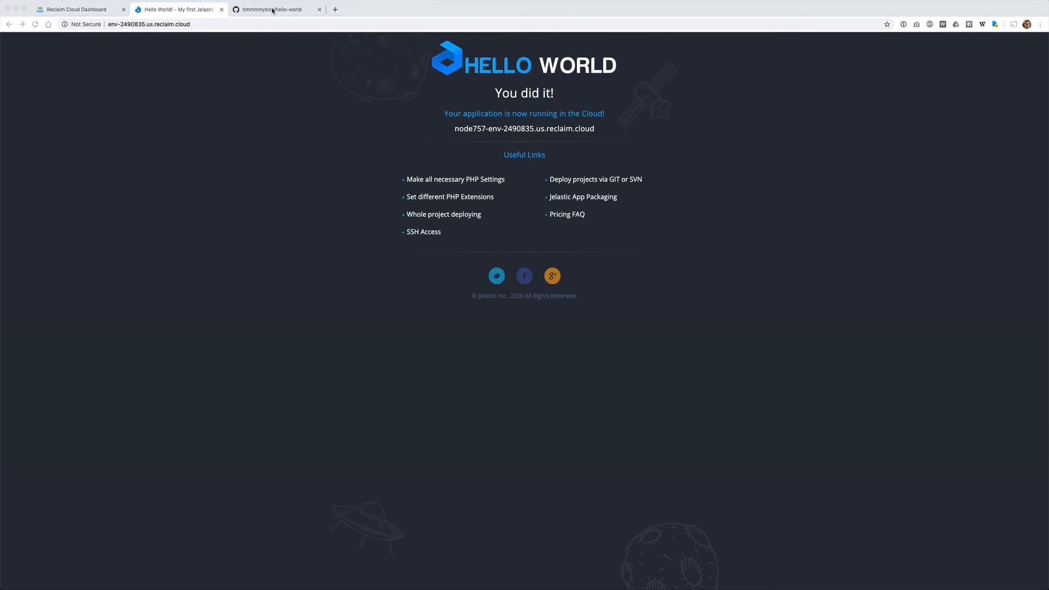
- Switch to the hello-world repository on GitHub and open its index.php file for editing
left_click(273, 11)
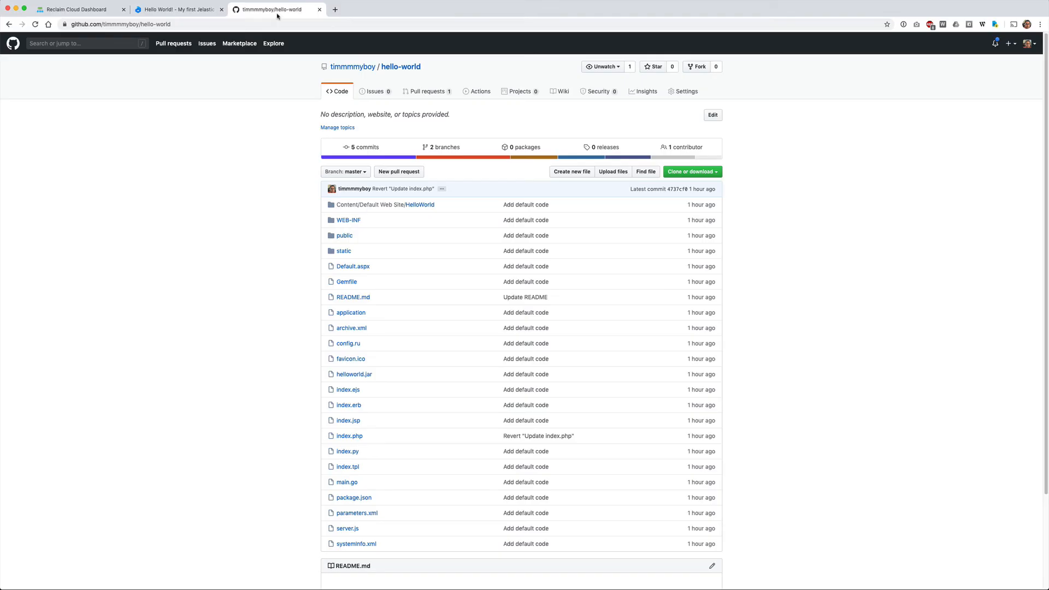
left_click(358, 439)
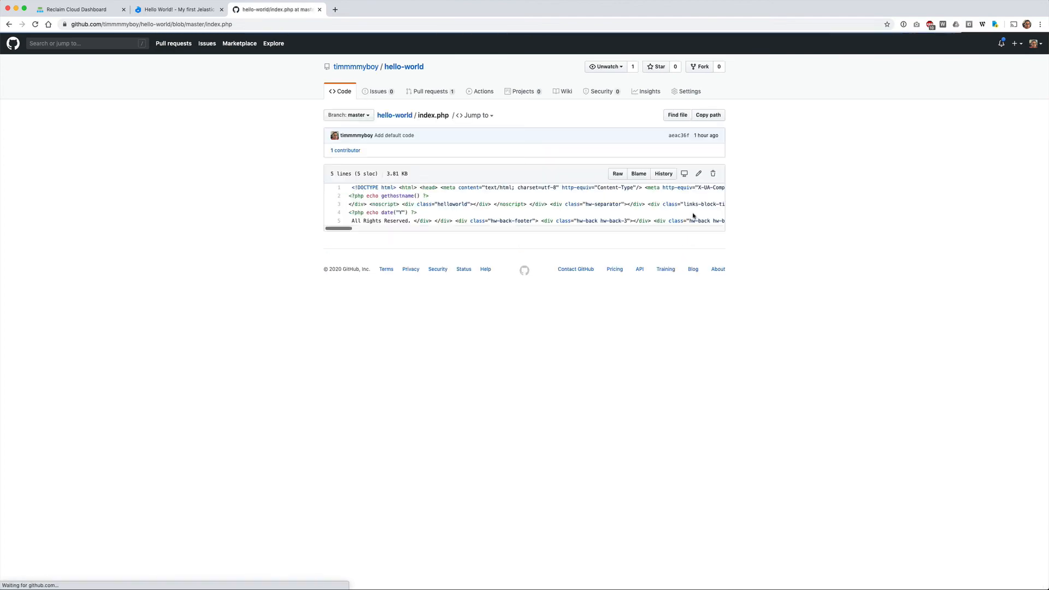
left_click(699, 174)
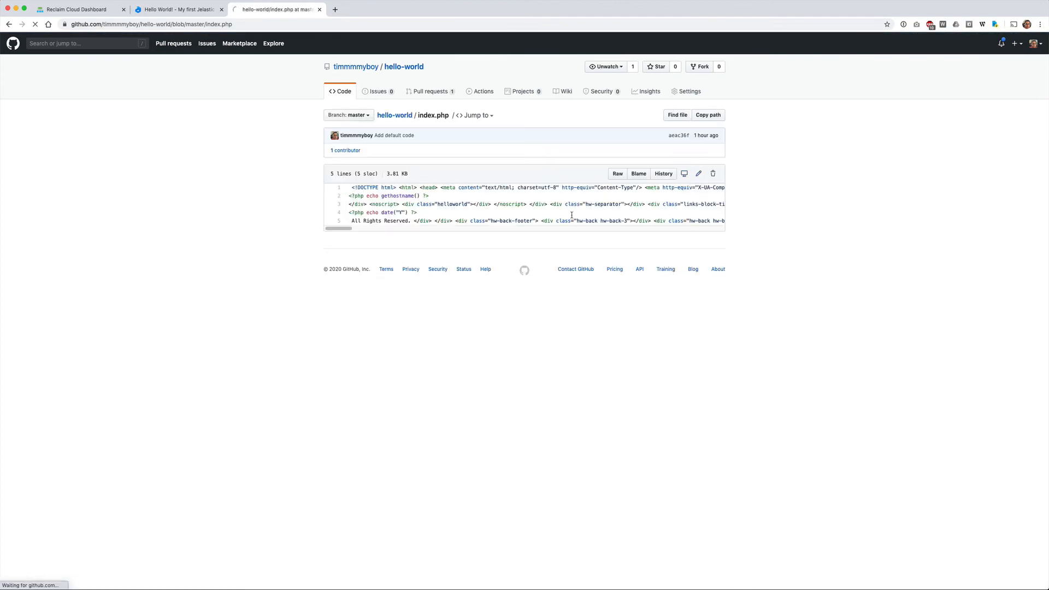
- Replace all code in index.php with a <?php ... ?> block that calls phpinfo(); and commit it directly to the master branch
key("super+a")
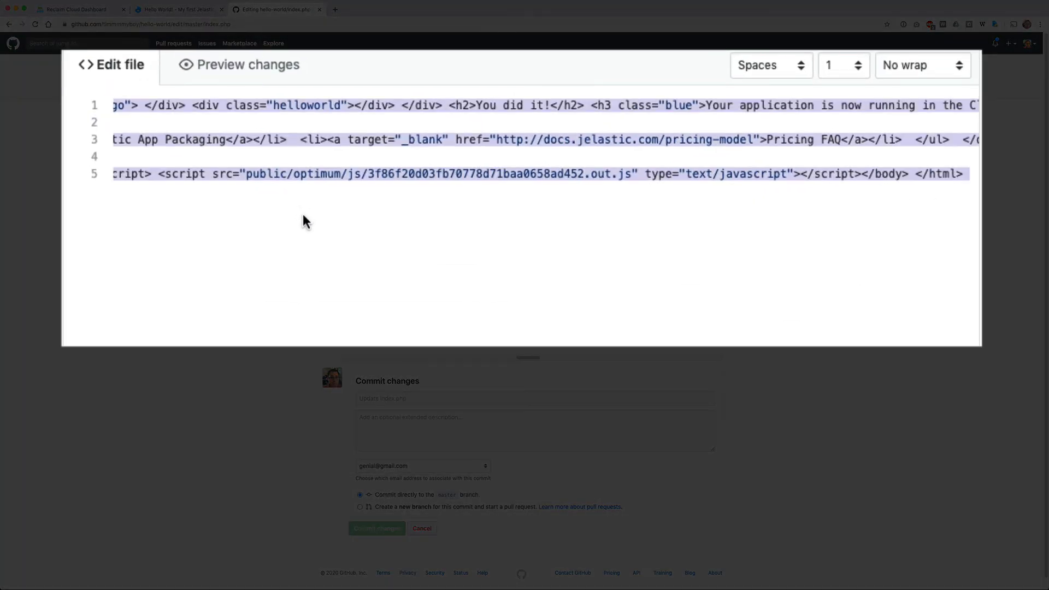
type("</")
key("BackSpace")
type("?php")
key("Return")
key("Return")
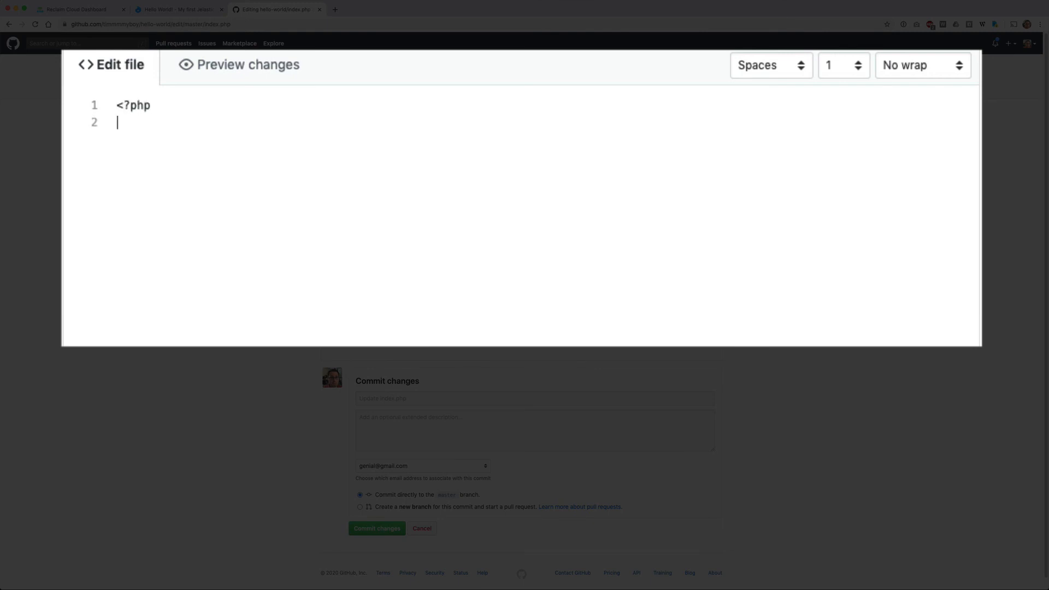
type("phpinfo();")
key("Return")
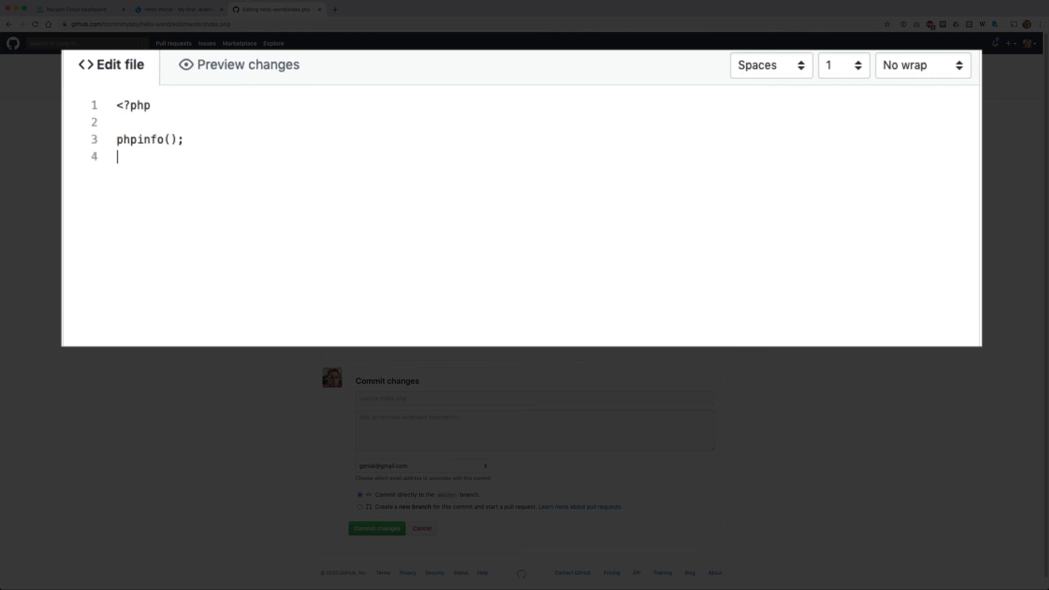
key("Return")
type("?>")
left_click(376, 533)
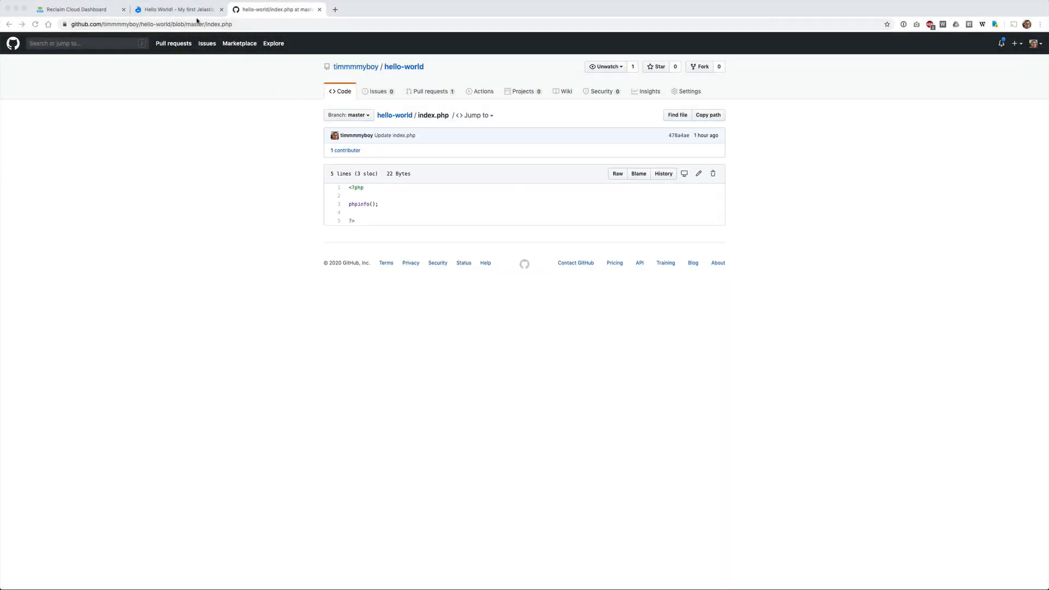
- Reload the deployed site to check the auto-deployed update, and return to the Reclaim Cloud dashboard
left_click(198, 11)
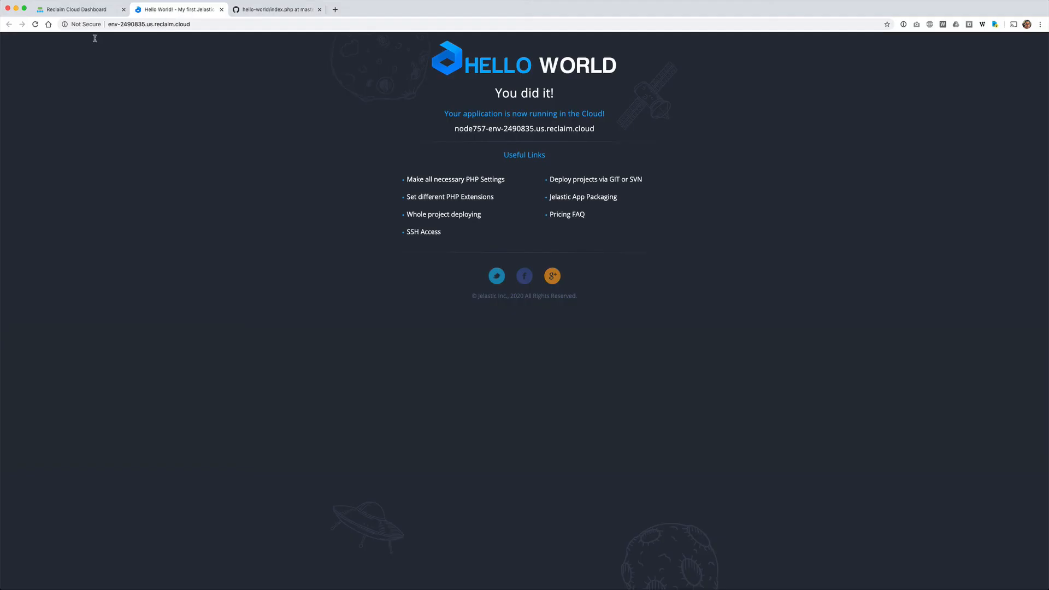
left_click(36, 25)
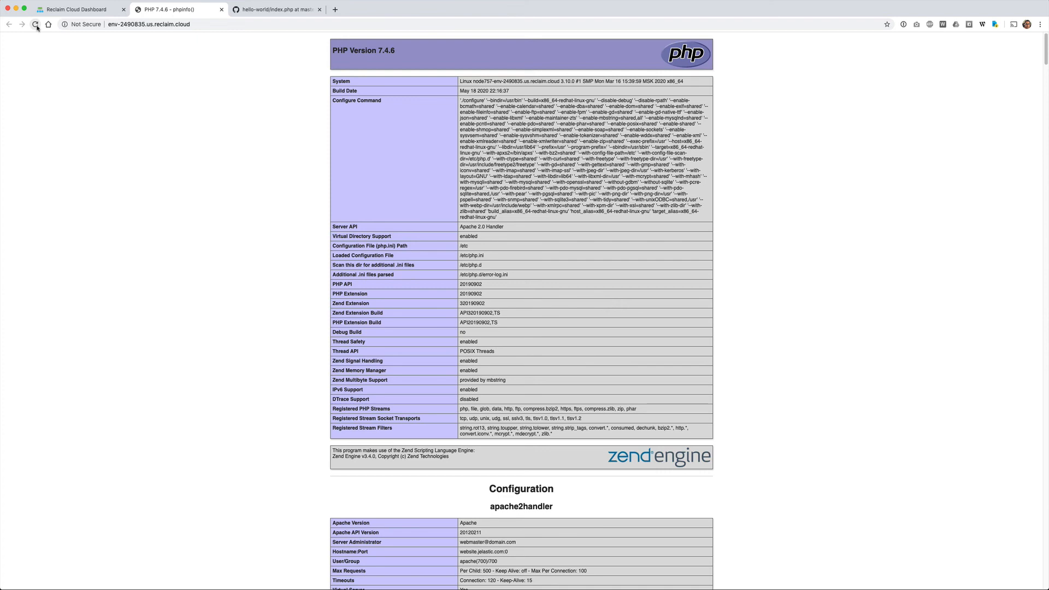
left_click(71, 9)
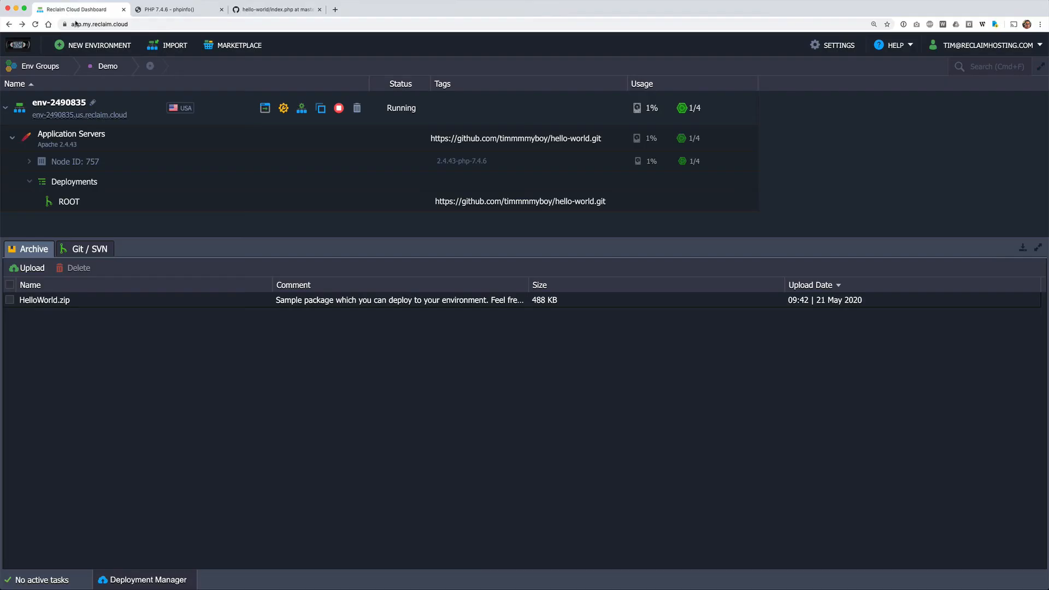